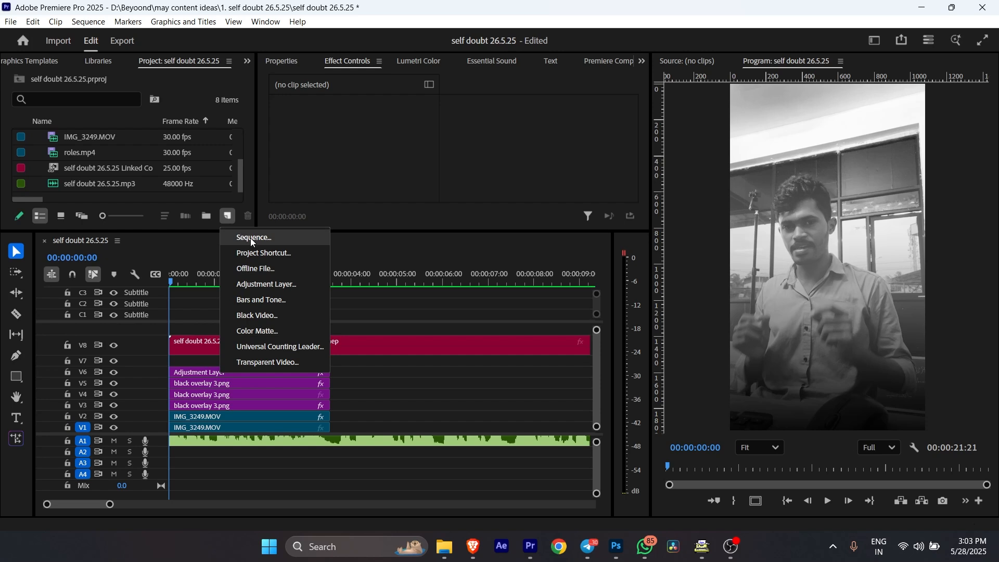
- Create a 1080 × 1920, 25 fps adjustment layer and place it on track V7 at the start of the sequence
left_click(256, 285)
left_click(484, 257)
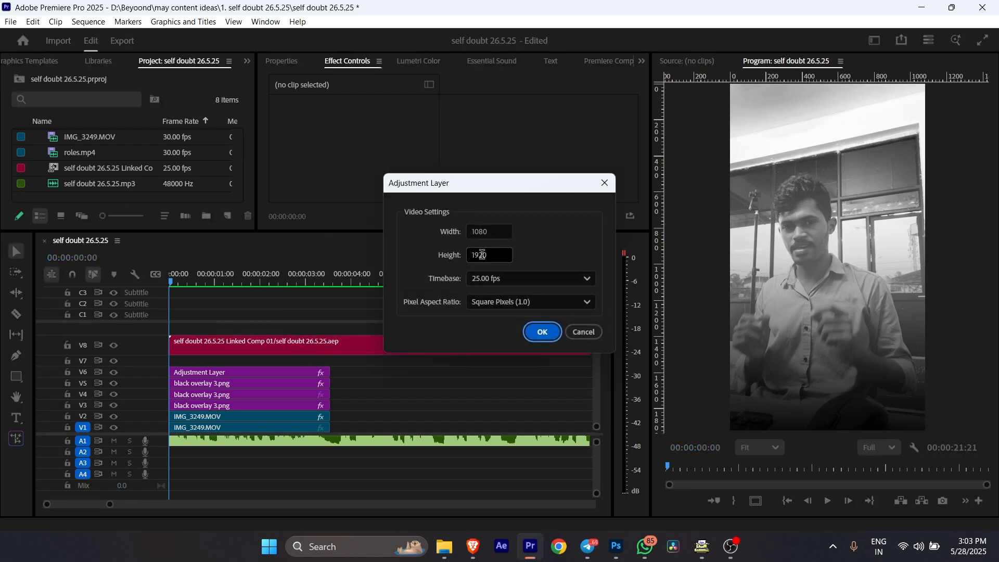
left_click(550, 335)
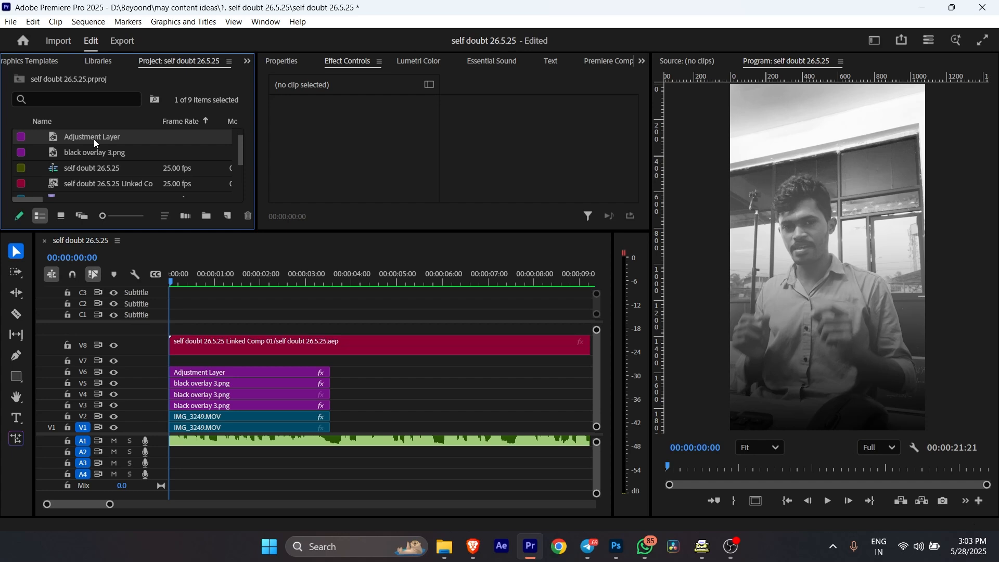
left_click_drag(88, 137, 198, 365)
- Find the Gaussian Blur effect and apply it to the new adjustment layer on V7
left_click(247, 61)
left_click(276, 80)
left_click(71, 84)
type("GAUS")
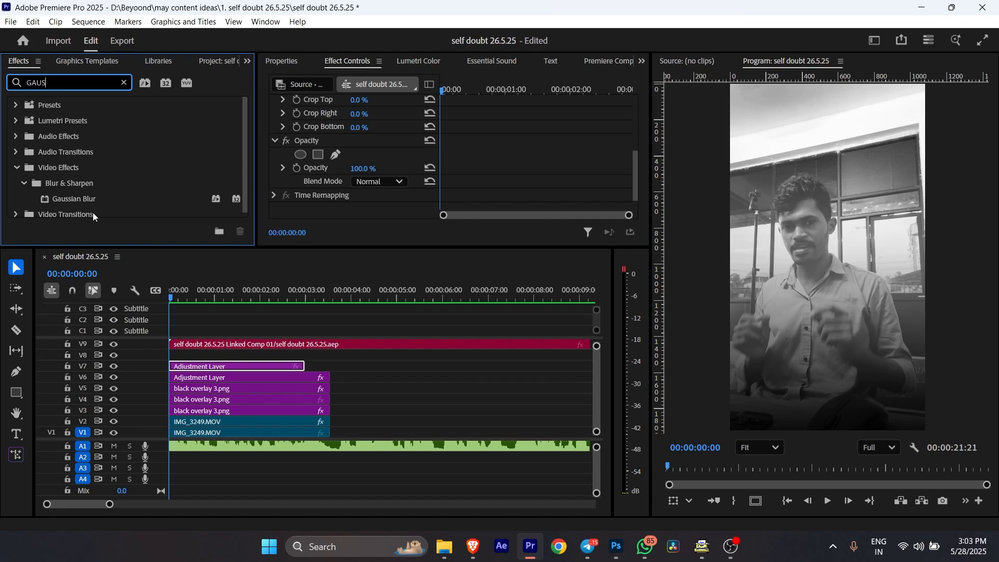
left_click_drag(82, 195, 187, 369)
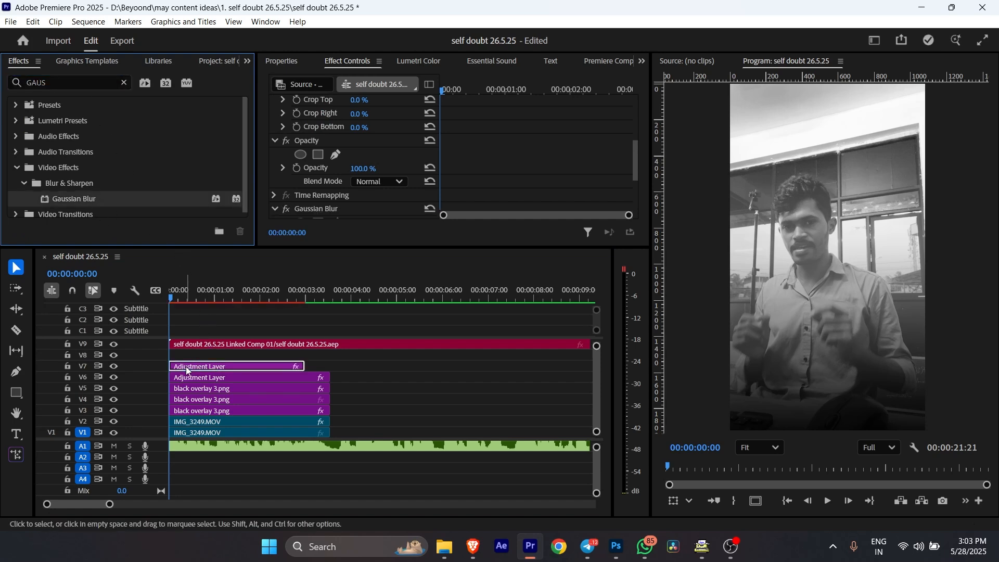
- Add an ellipse mask to the Gaussian Blur effect and resize it to surround the man's head and torso
scroll(323, 160, "down", 3)
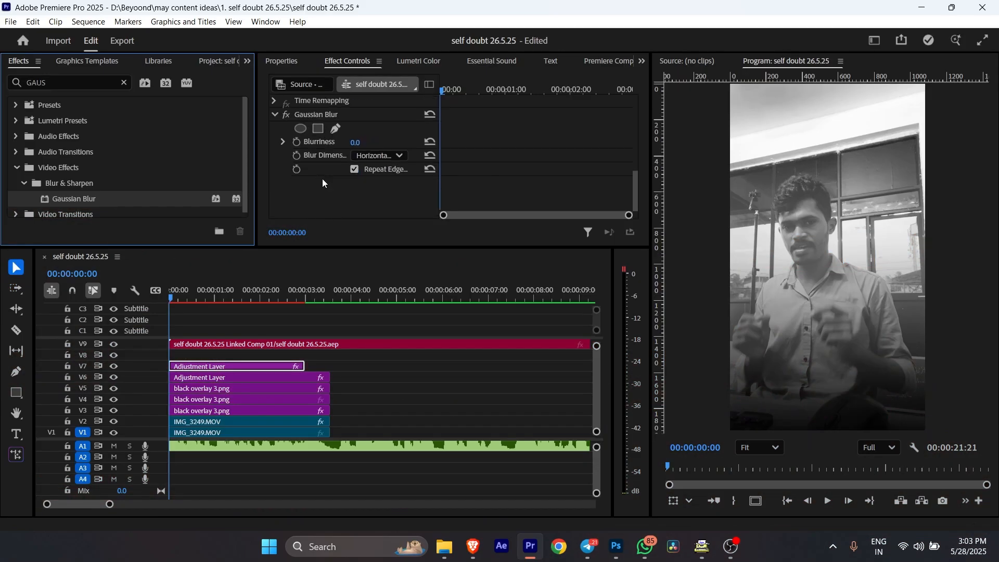
scroll(322, 178, "up", 2)
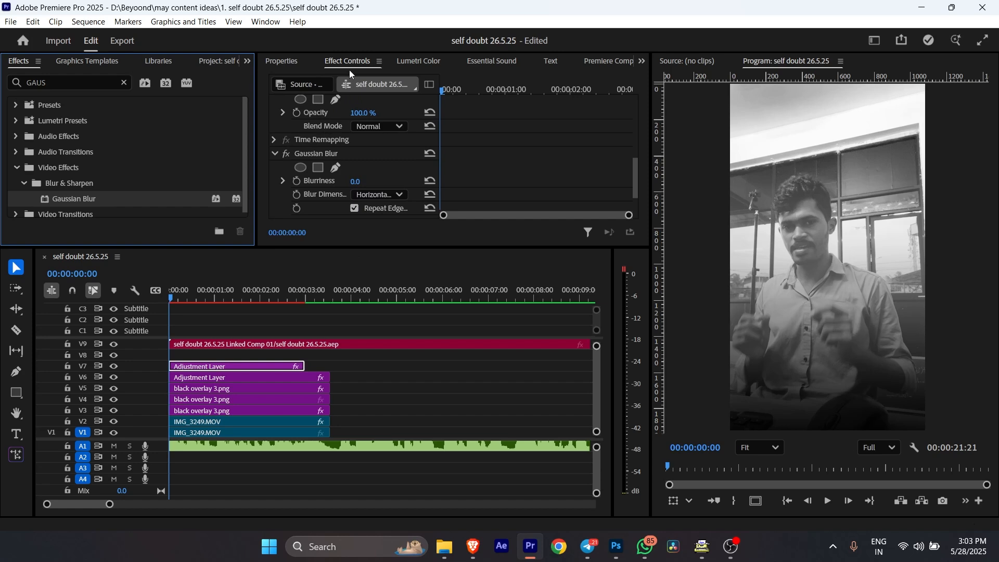
left_click(309, 154)
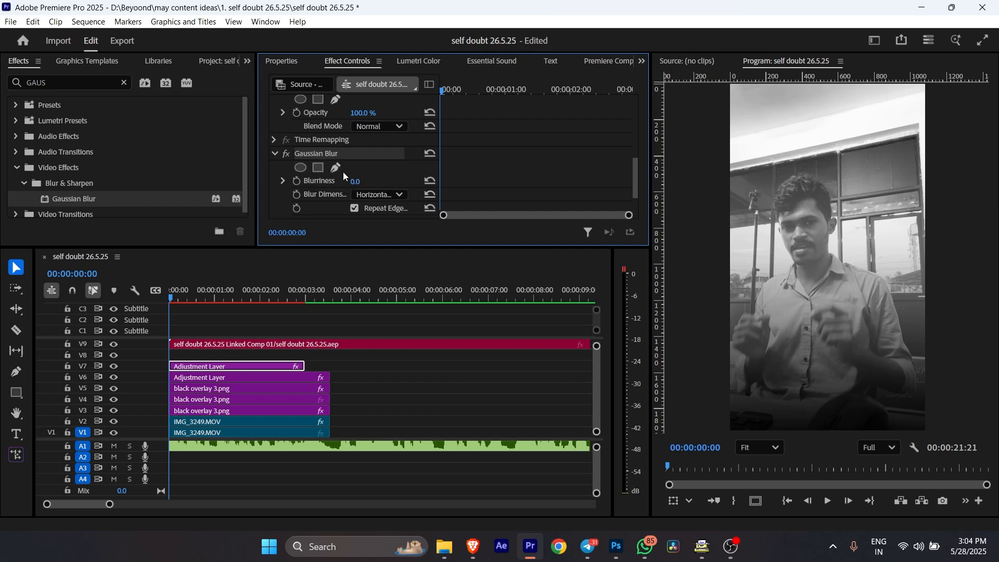
left_click(300, 167)
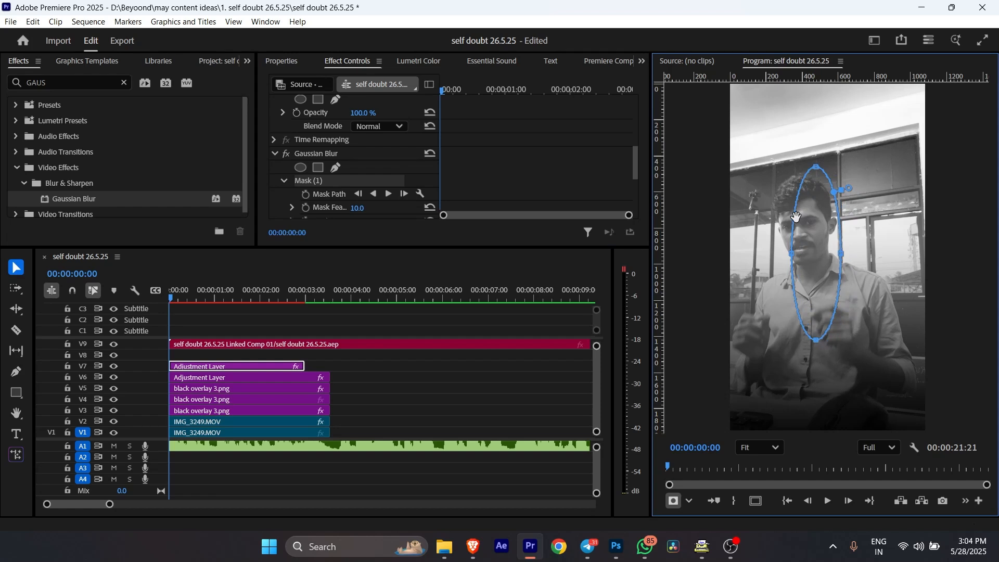
left_click_drag(853, 266, 845, 242)
left_click_drag(806, 150, 807, 161)
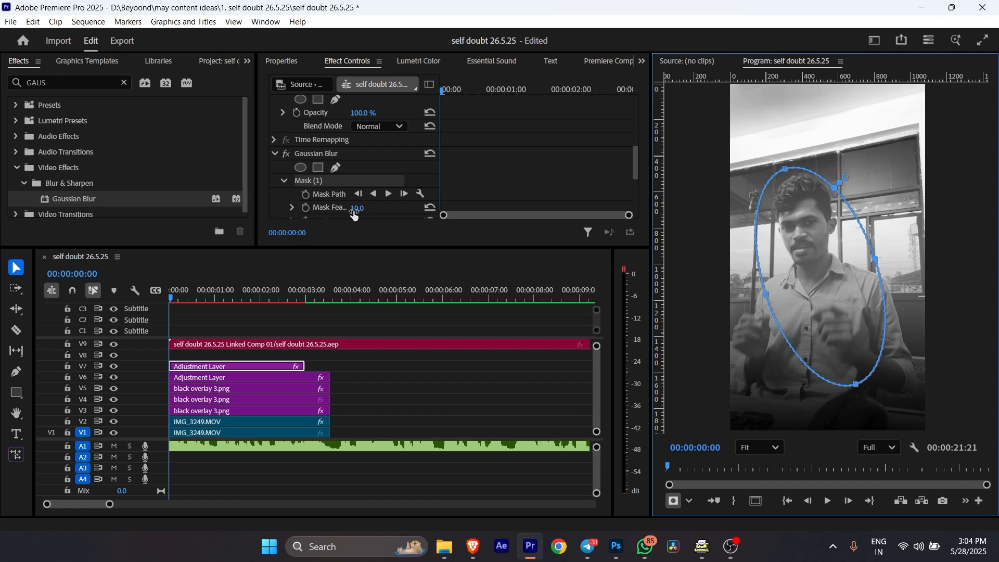
- Set the Gaussian Blur's Blurriness to 19 and invert its mask to blur the background instead of the man
scroll(345, 155, "down", 1)
scroll(345, 154, "down", 2)
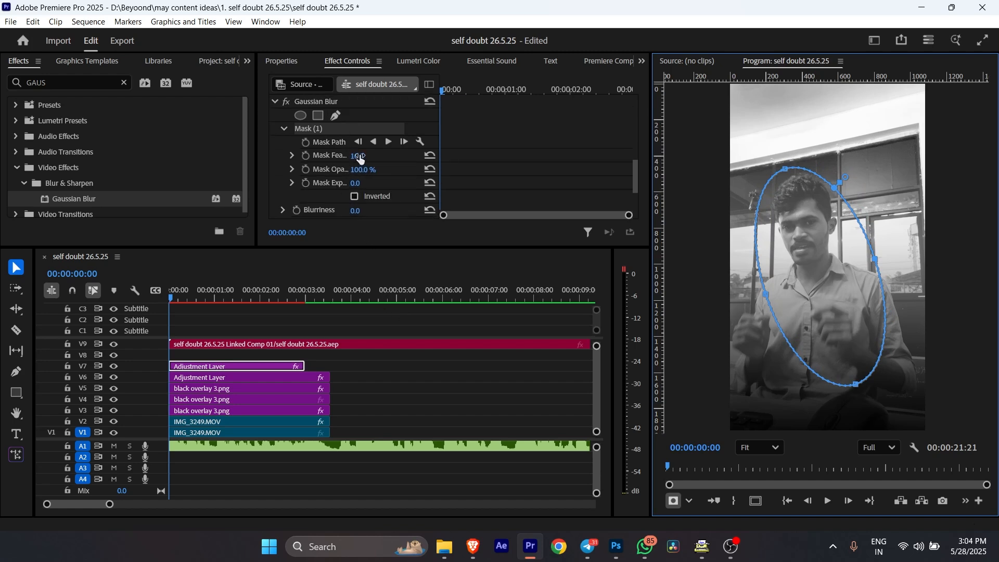
left_click_drag(357, 211, 366, 211)
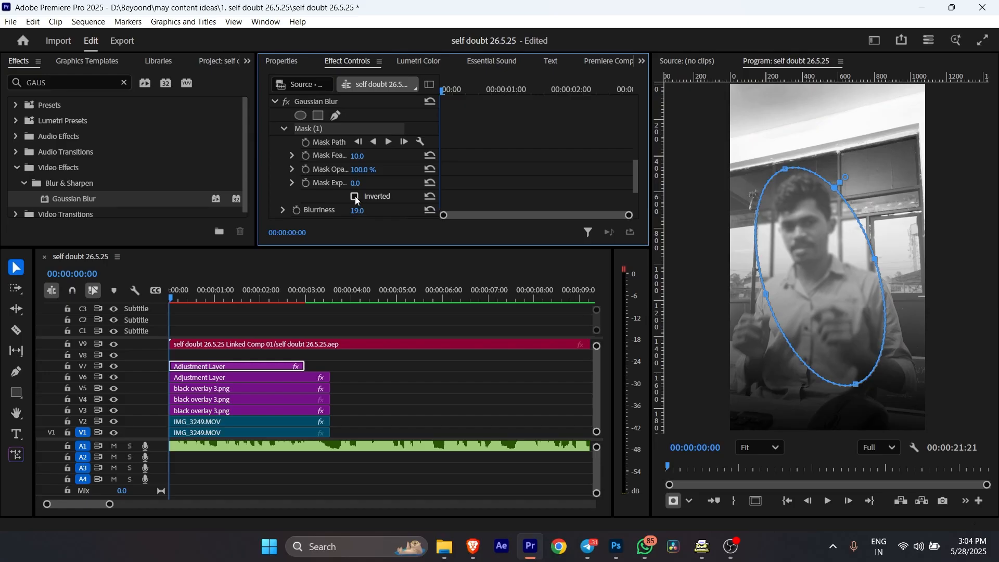
left_click(355, 197)
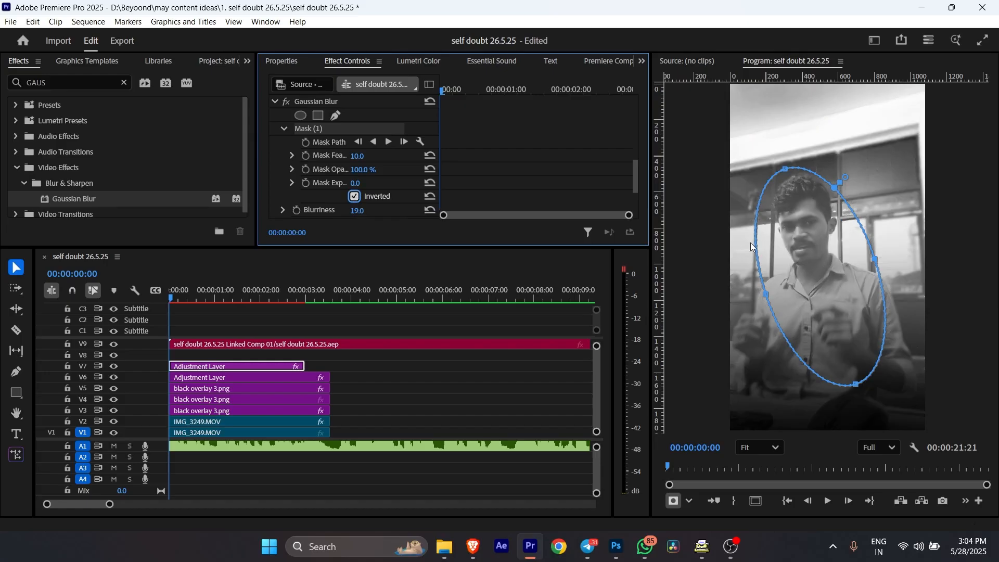
- Reshape the blur mask by adding and moving points so it follows the man's head, neck and shoulders
left_click(859, 225)
left_click_drag(859, 224, 843, 249)
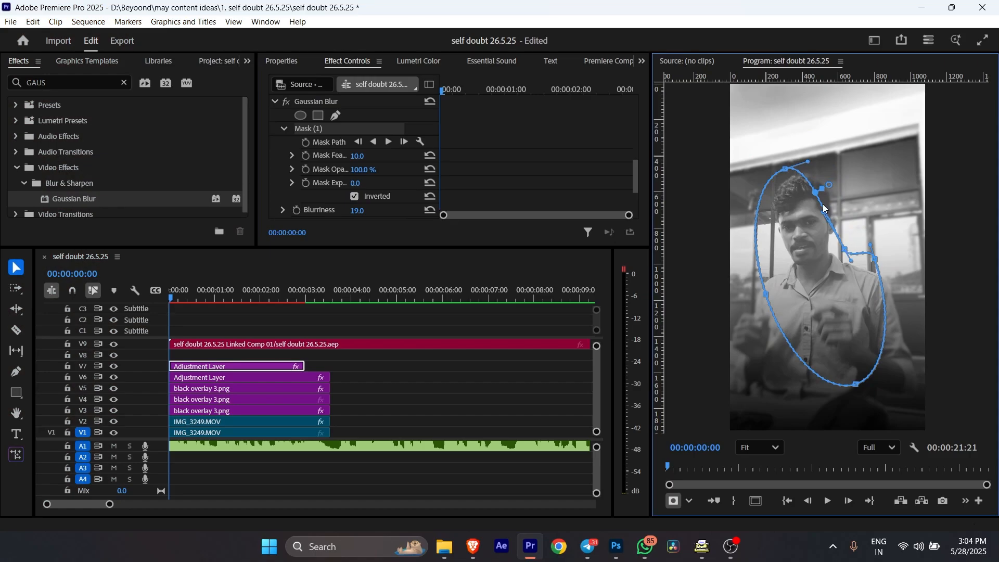
left_click_drag(822, 204, 829, 186)
left_click(757, 256)
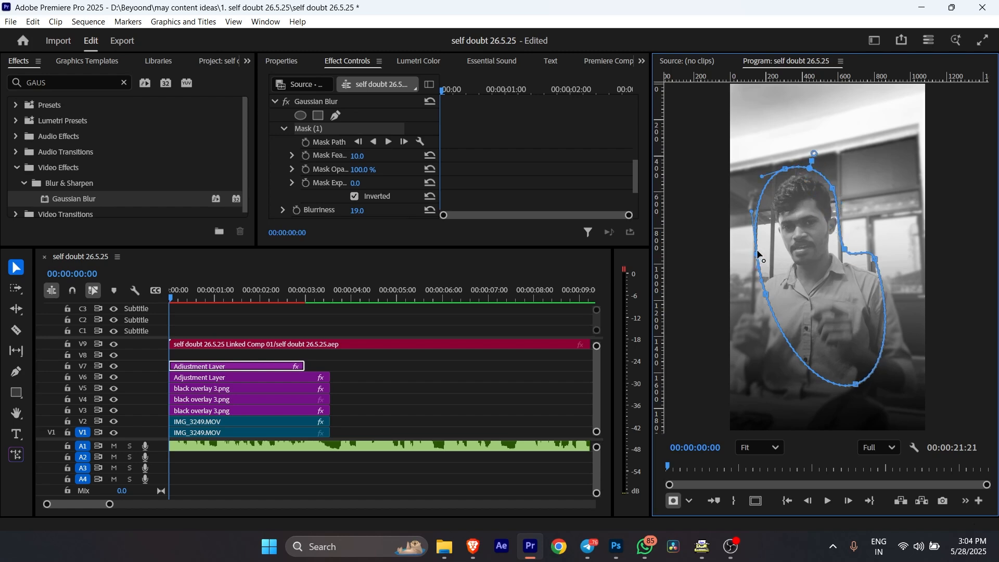
left_click_drag(758, 258, 777, 259)
left_click_drag(764, 299, 750, 315)
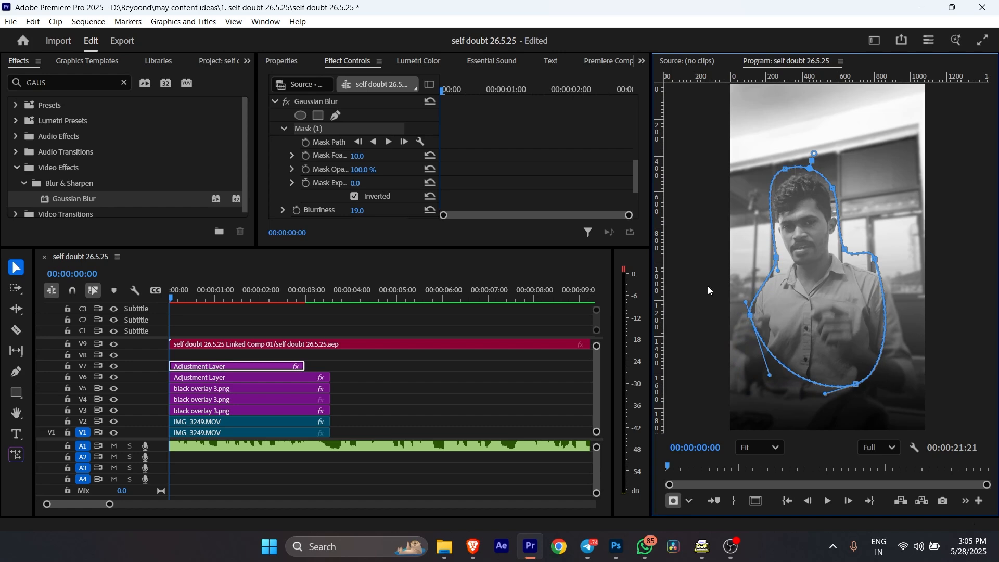
- Increase the Gaussian Blur mask's feather to soften the transition around the man, and deselect the adjustment layer
left_click_drag(357, 156, 364, 156)
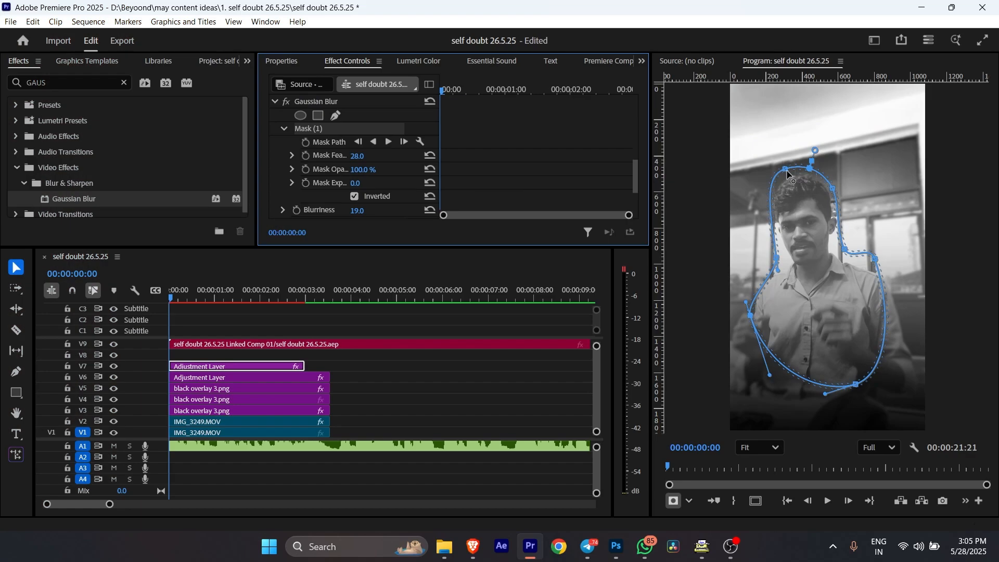
left_click(785, 174)
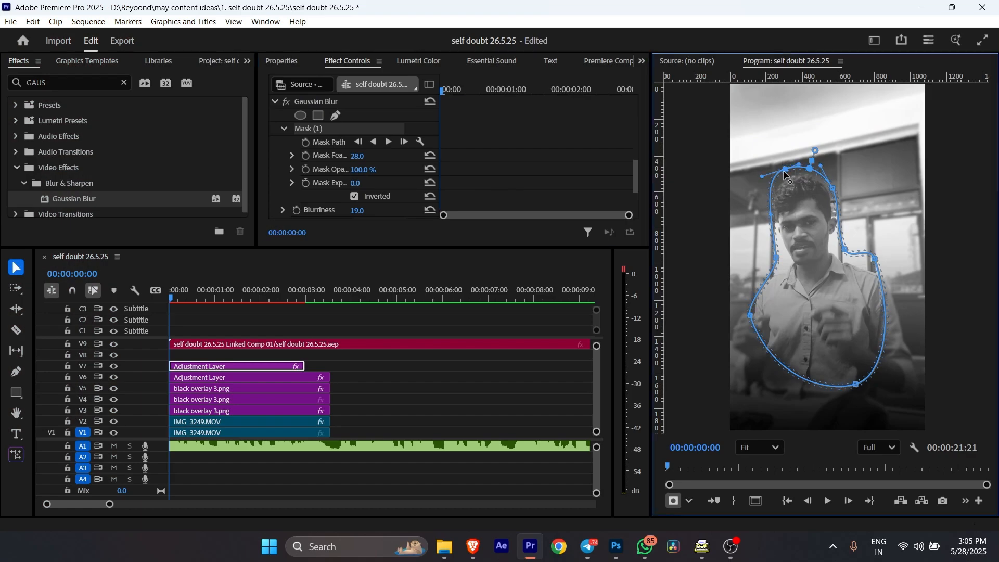
left_click_drag(784, 173, 784, 173)
left_click_drag(357, 158, 372, 168)
left_click(366, 382)
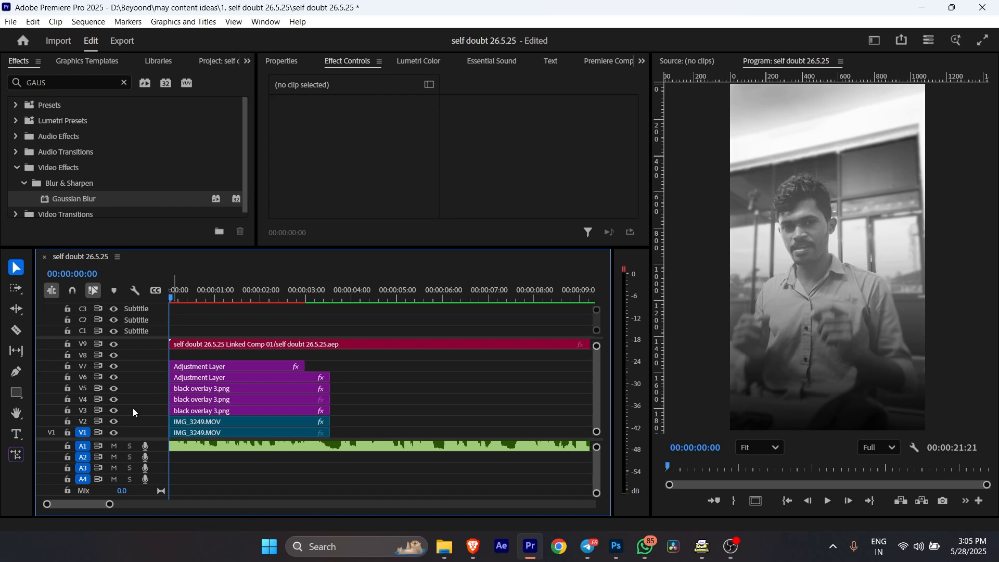
- Compare the shot with V7 hidden and shown, and extend its adjustment layer to the end of the clips below
left_click(117, 366)
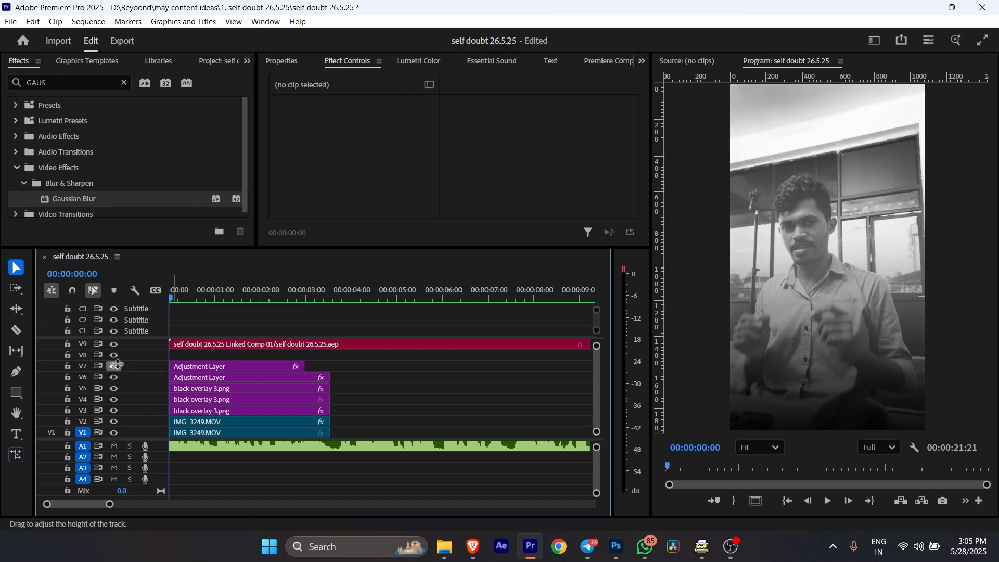
left_click(116, 365)
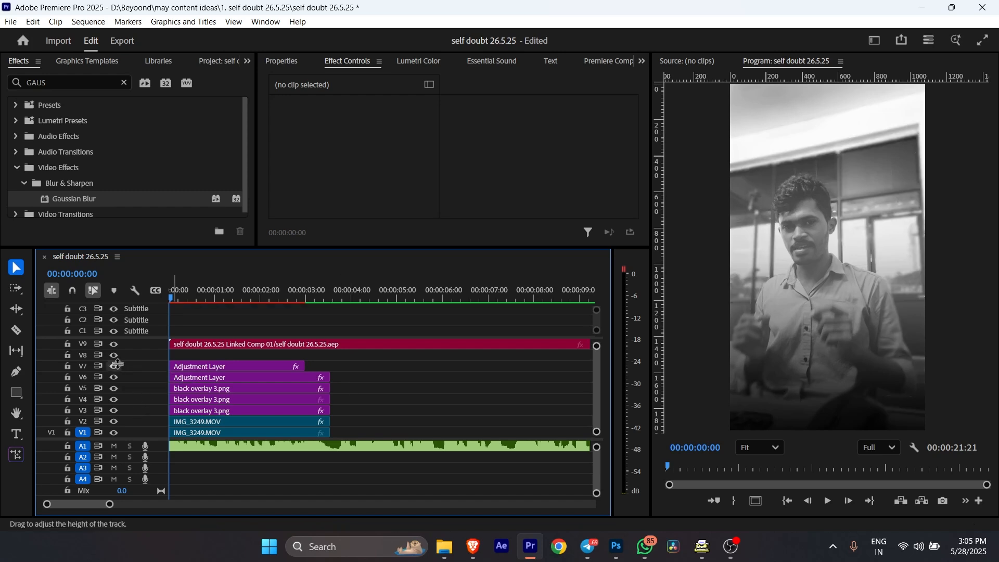
left_click(200, 368)
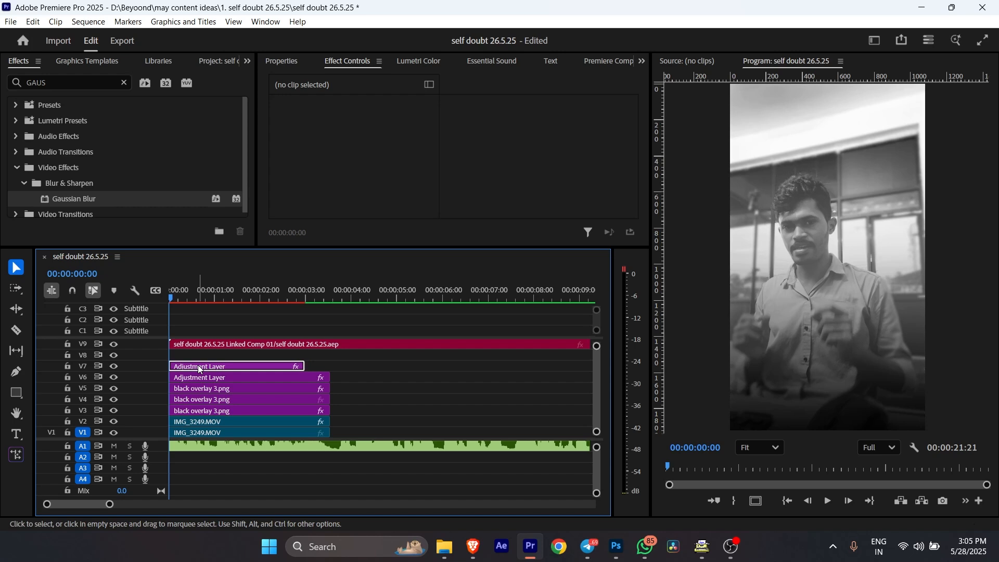
key("space")
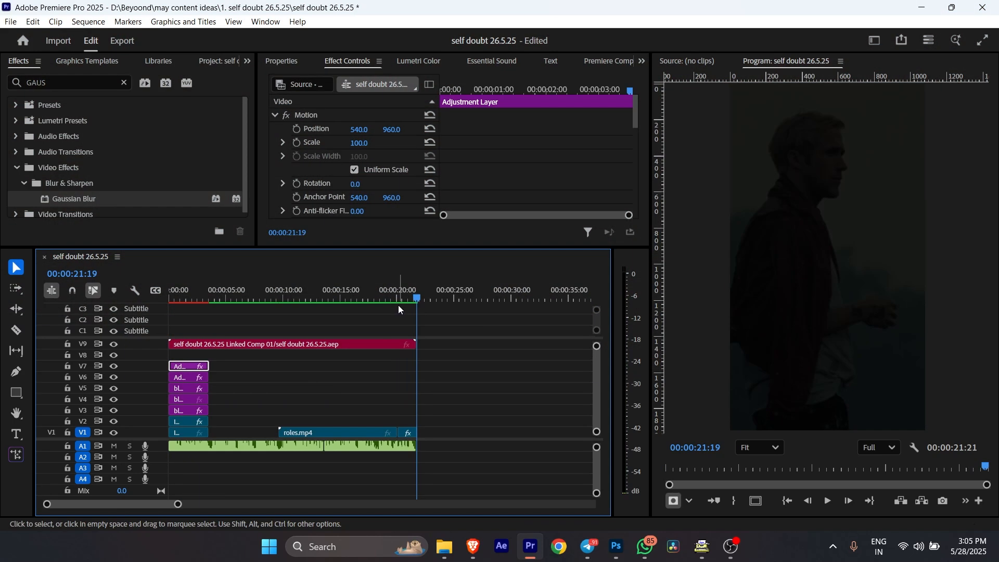
- Move the playhead to 00:00:20:01, beside the cut between the two roles.mp4 clips
left_click(399, 300)
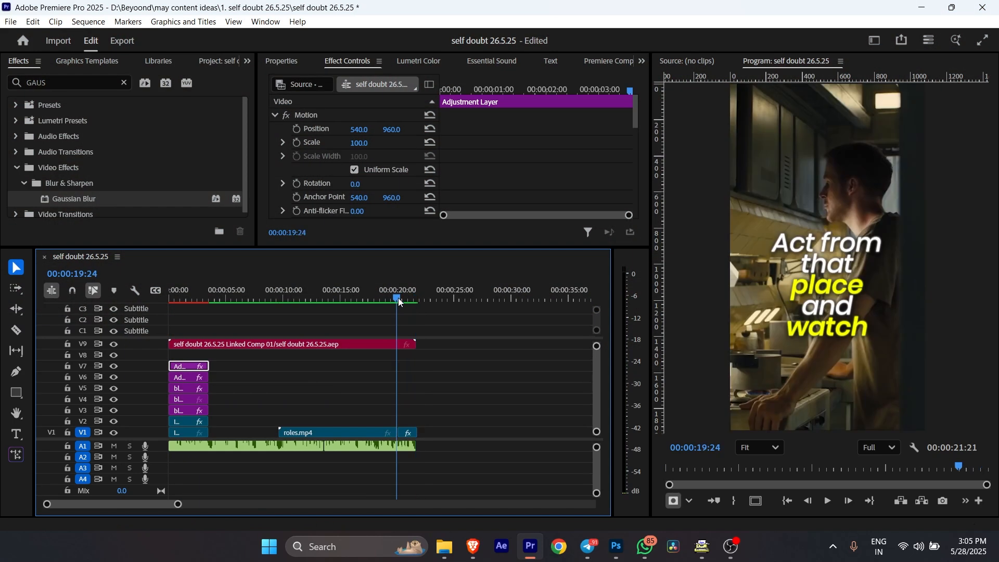
scroll(398, 299, "up", 4)
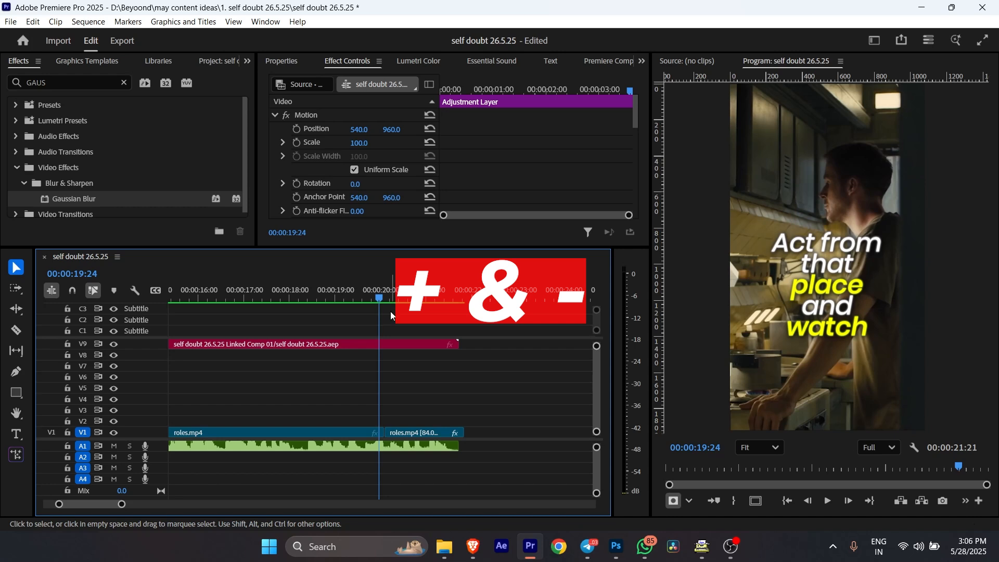
scroll(392, 318, "down", 5)
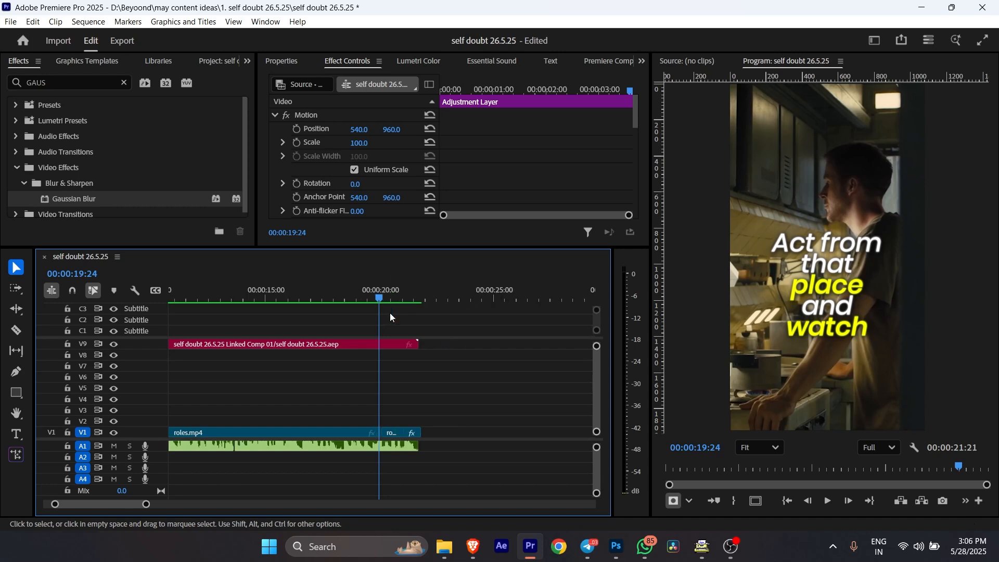
scroll(389, 313, "up", 5)
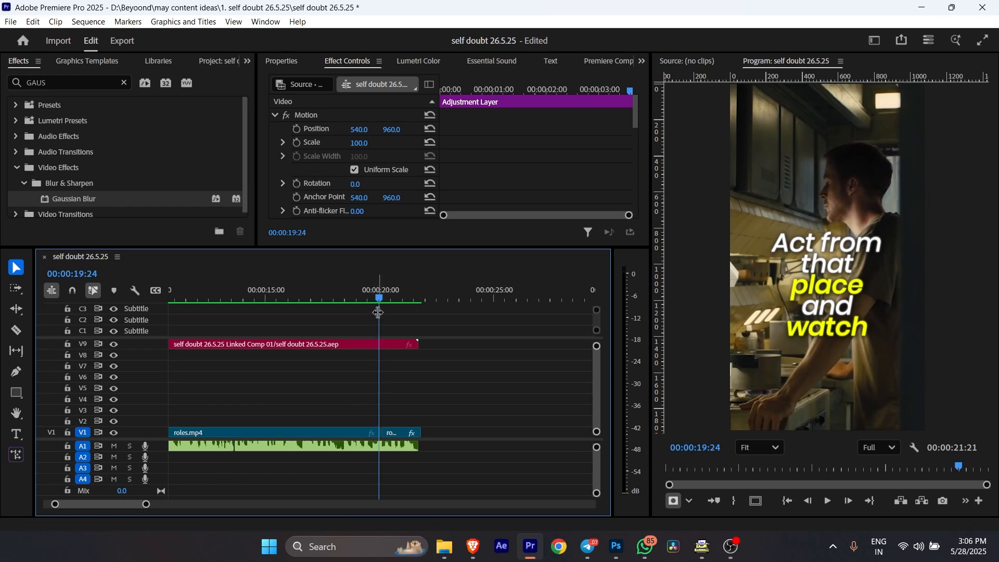
left_click_drag(377, 296, 380, 302)
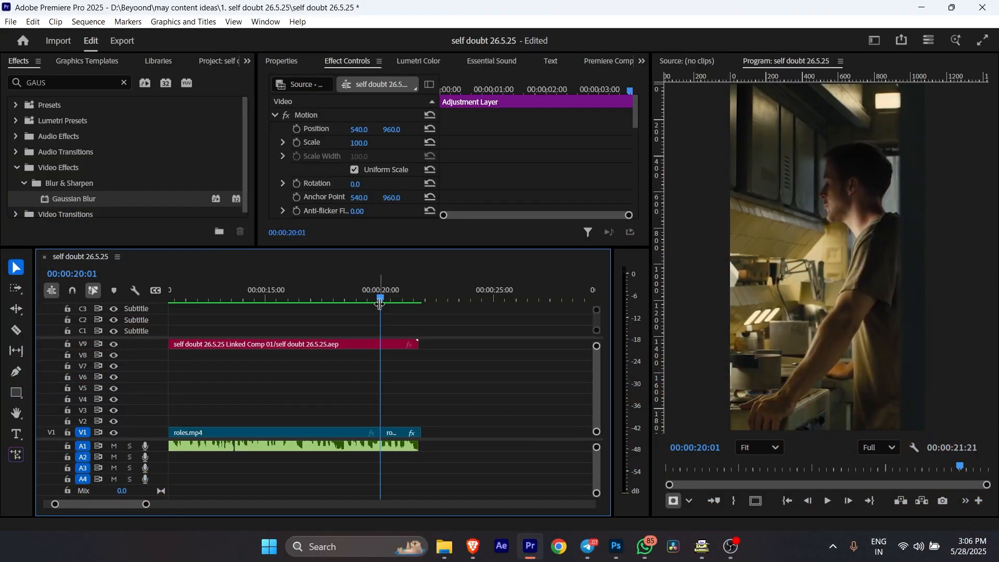
- Split the self doubt 26.5.25.mp3 clip on A1 at the cut between the two roles.mp4 clips, and return to the Selection tool
left_click(376, 344)
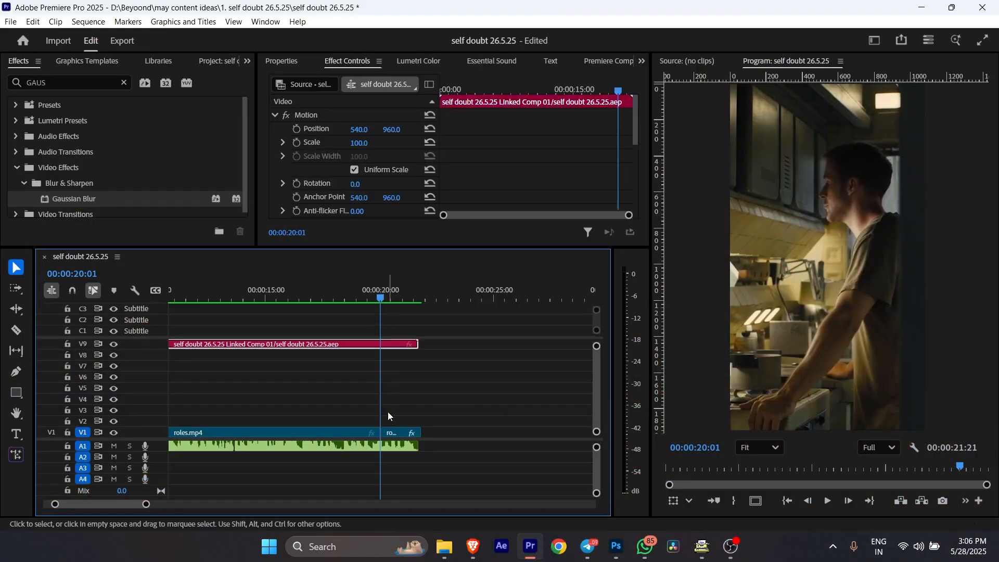
left_click(381, 446)
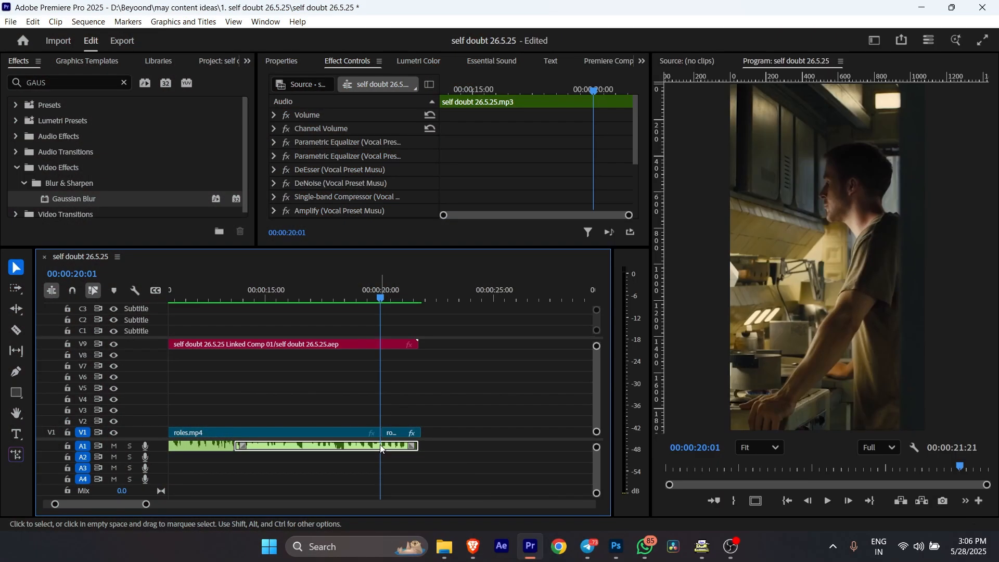
key("=")
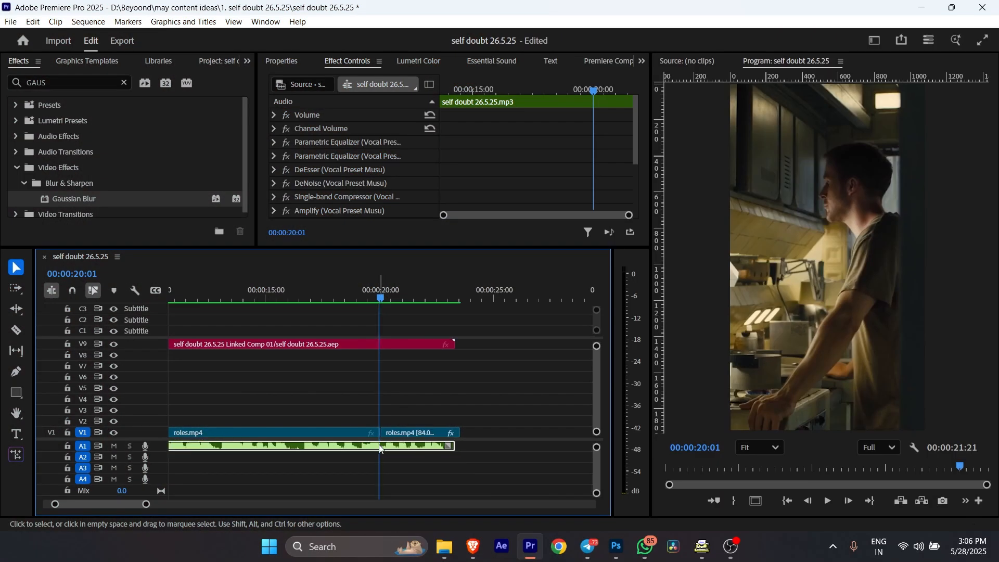
key("=")
key("=")
key("=")
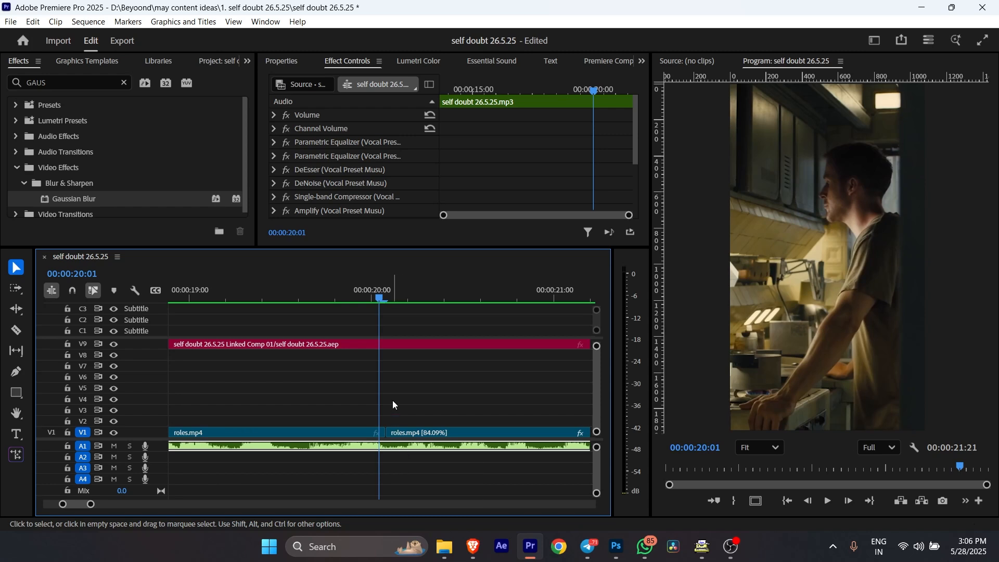
key("=")
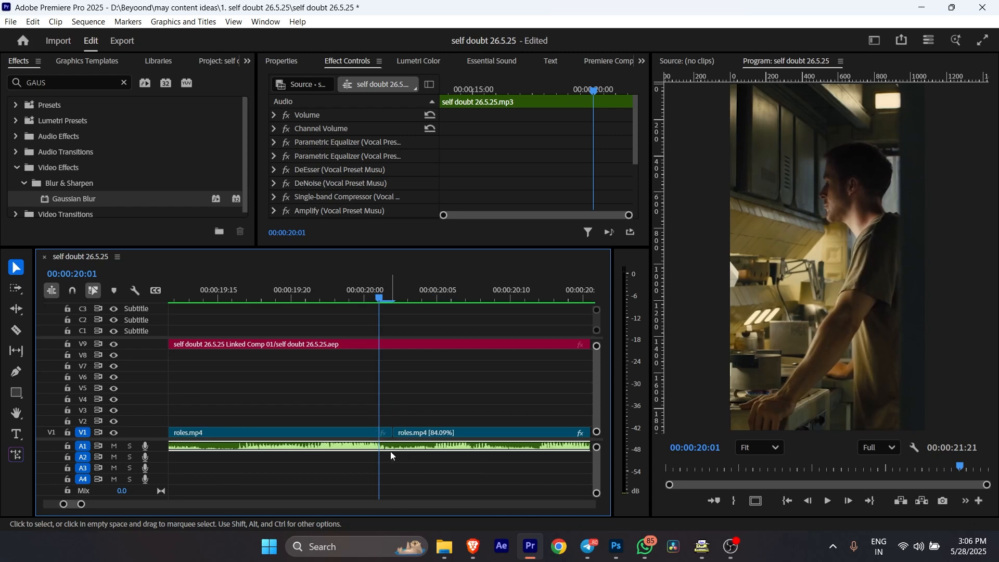
key("c")
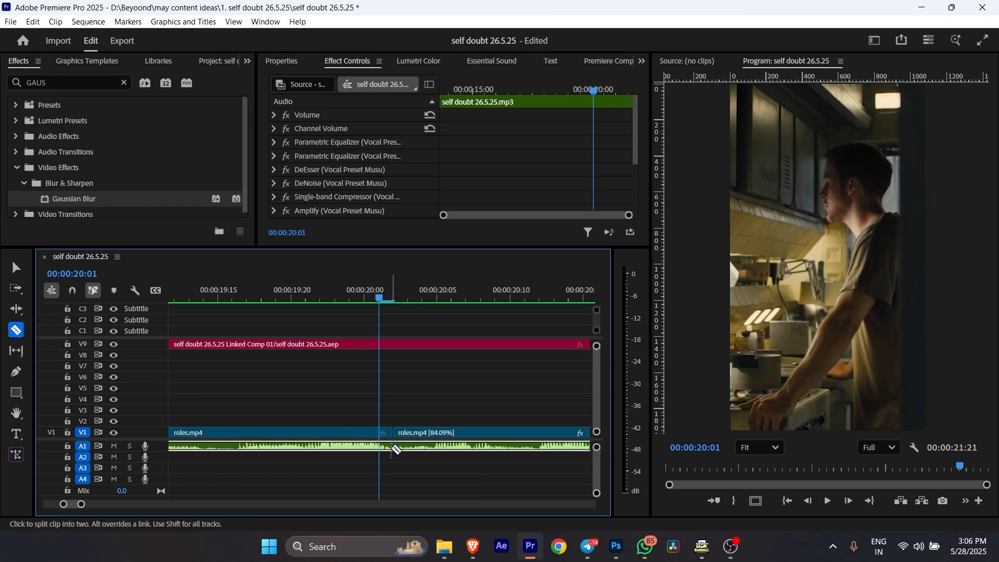
left_click(391, 448)
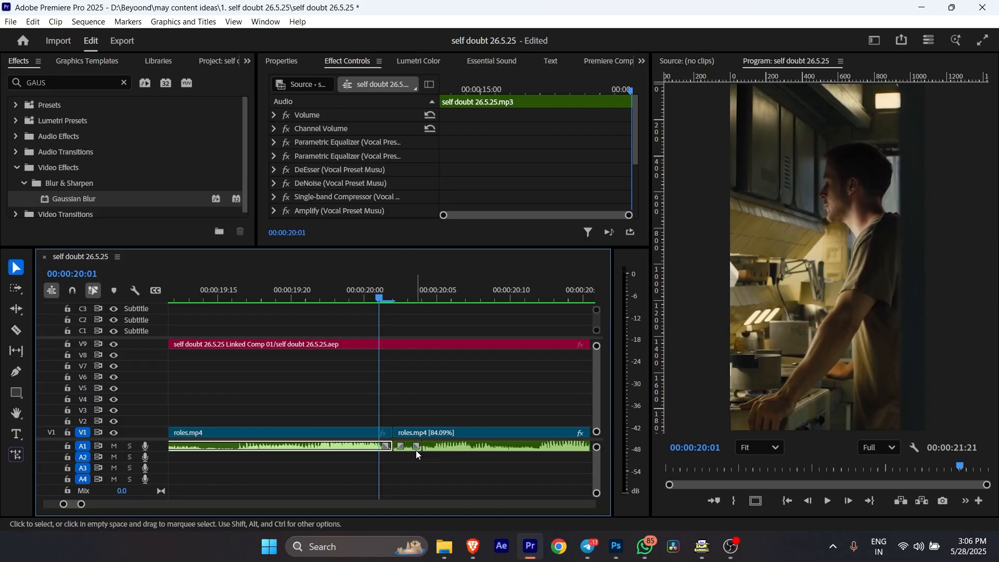
left_click(15, 268)
mouse_move(415, 446)
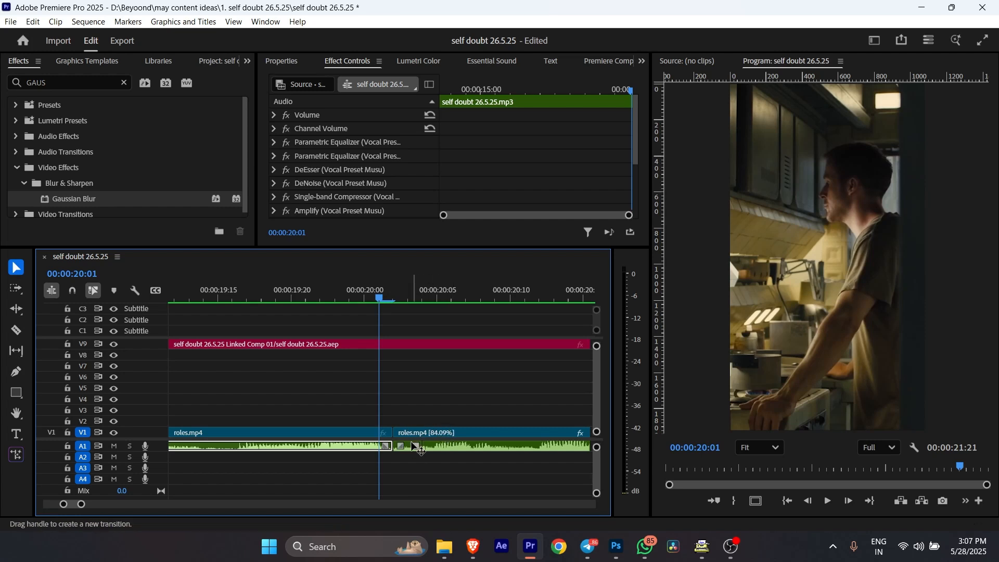
- Cut the second roles.mp4 clip and its A1 audio into pieces with the Razor tool, and delete the middle pieces
key("c")
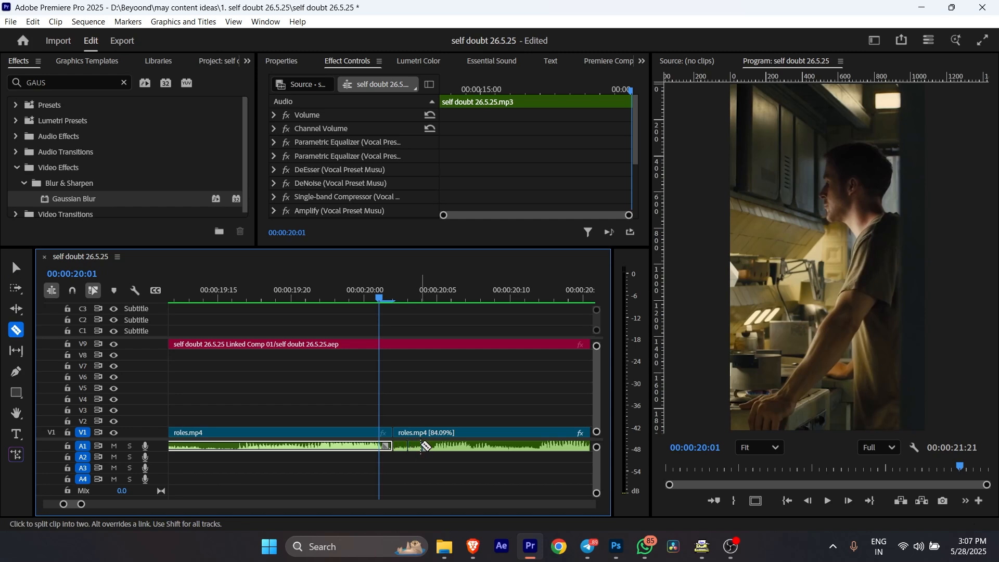
left_click(451, 436)
left_click(479, 436)
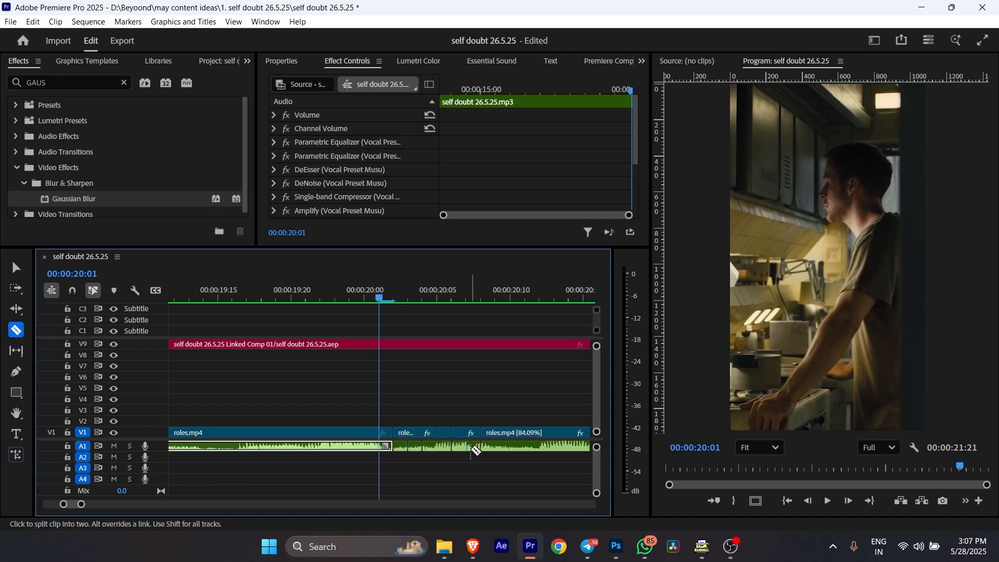
key("v")
left_click_drag(421, 407, 465, 450)
key("Delete")
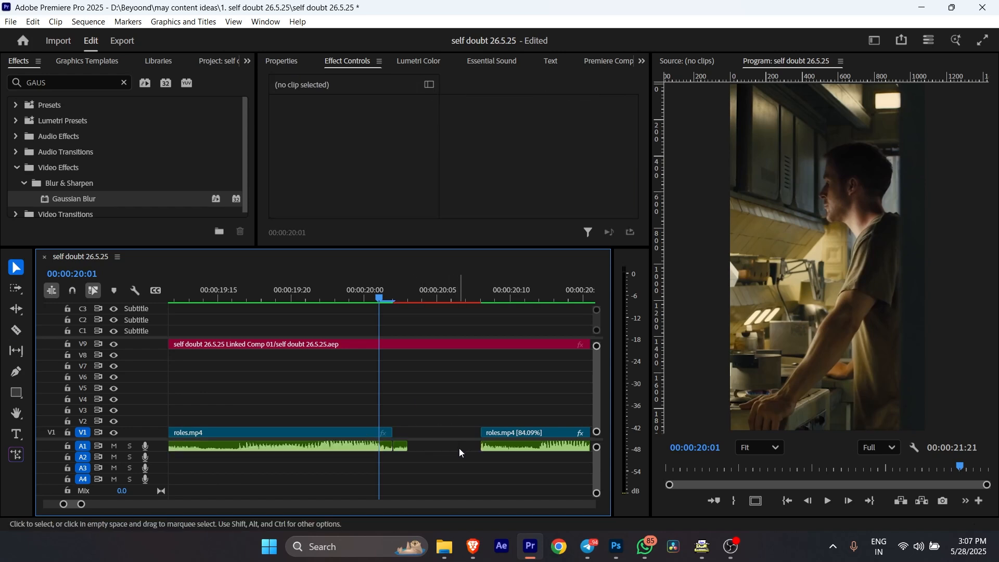
- Undo the deletion of the middle pieces and the razor cuts in the second roles.mp4 clip and its audio
key("ctrl+z")
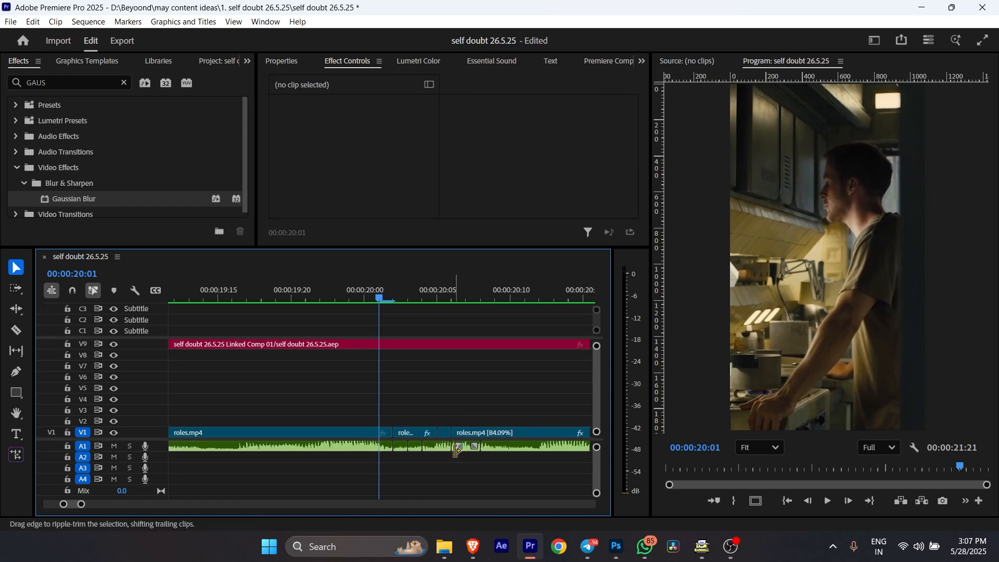
key("ctrl+z")
key("ctrl+z")
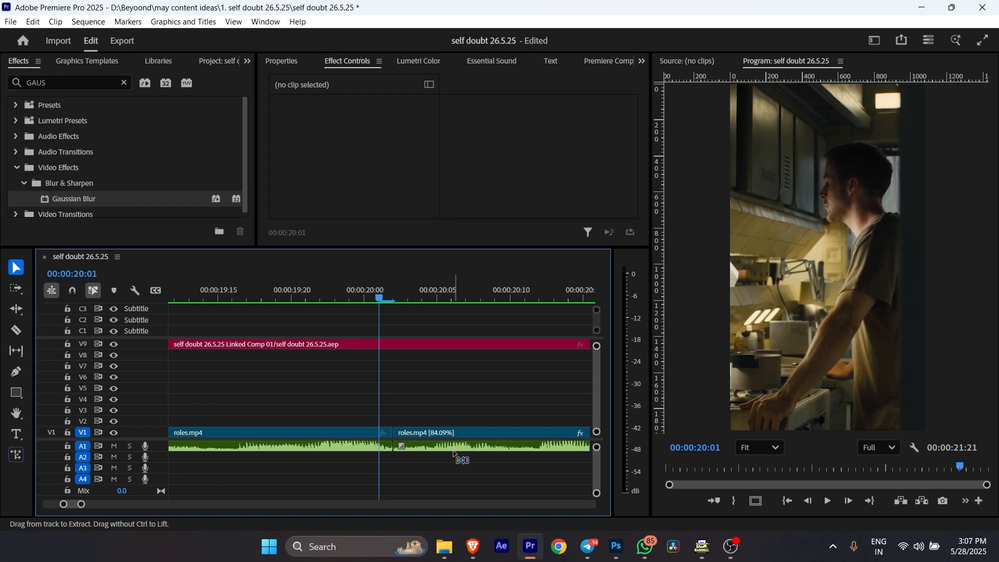
- Undo the earlier split of the A1 audio at the cut between the two roles.mp4 clips
key("ctrl+z")
key("ctrl+z")
key("ctrl+z")
key("ctrl+z")
key("ctrl+z")
key("ctrl+z")
key("ctrl+z")
key("ctrl+z")
key("ctrl+z")
key("ctrl+z")
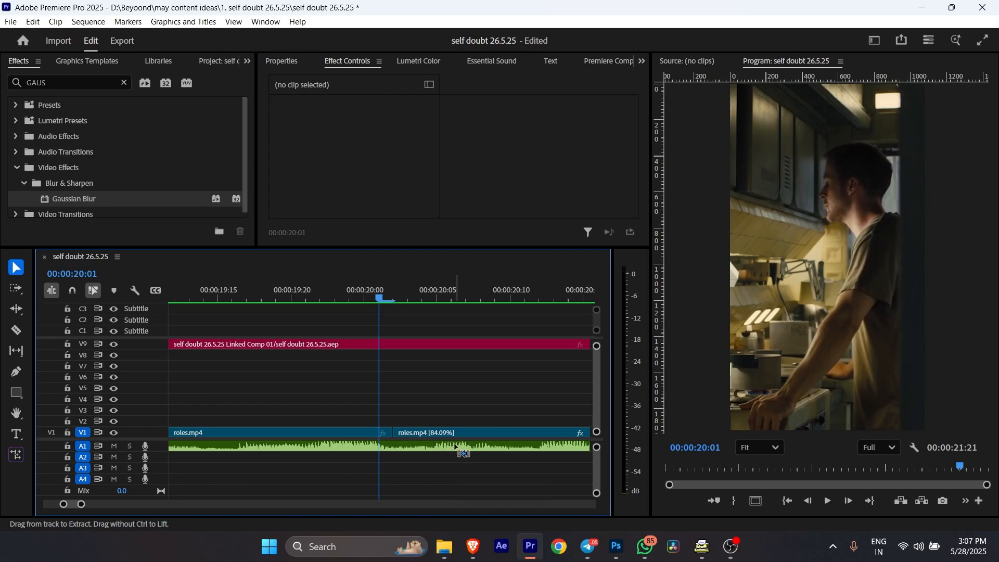